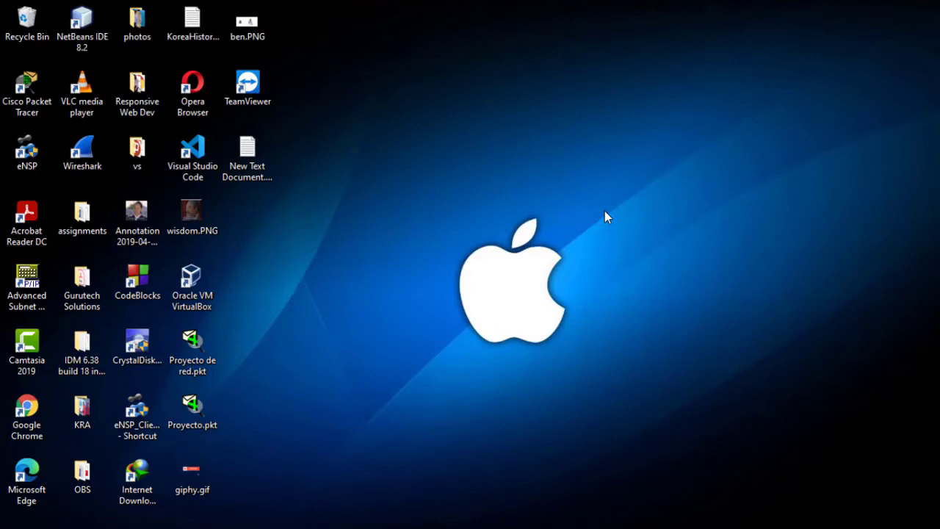
Step: Open New Text Document.txt from the desktop and enter the heading "TOOLS" with a dotted line below it
{"action": "left_click", "coordinate": [256, 158]}
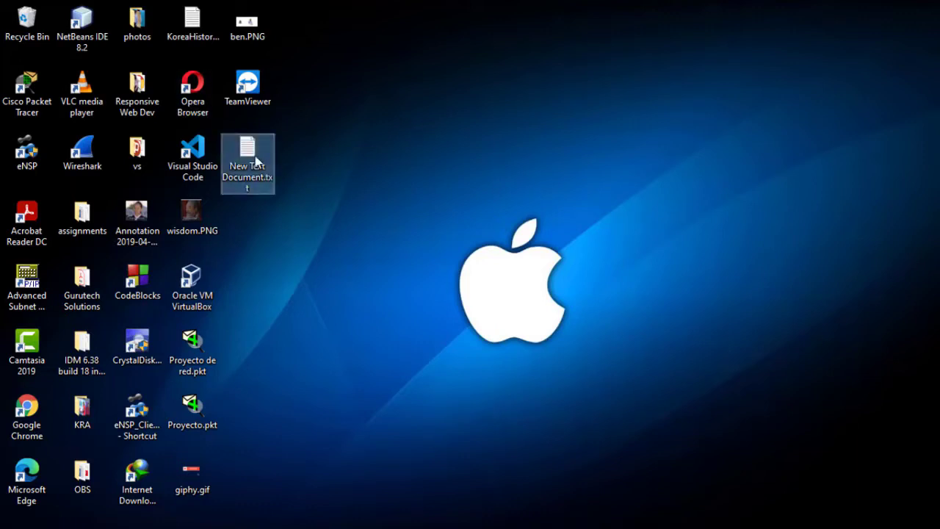
{"action": "double_click", "coordinate": [254, 157]}
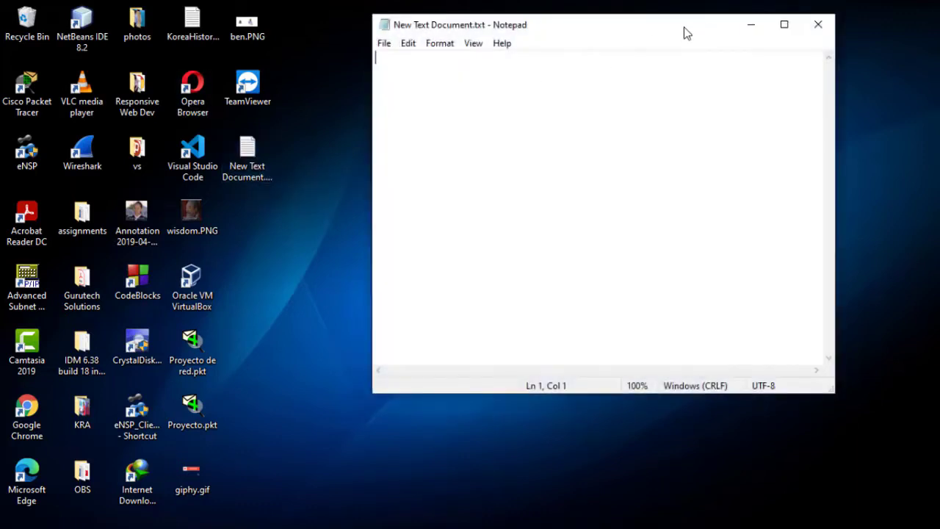
{"action": "left_click_drag", "start_coordinate": [683, 27], "coordinate": [671, 71]}
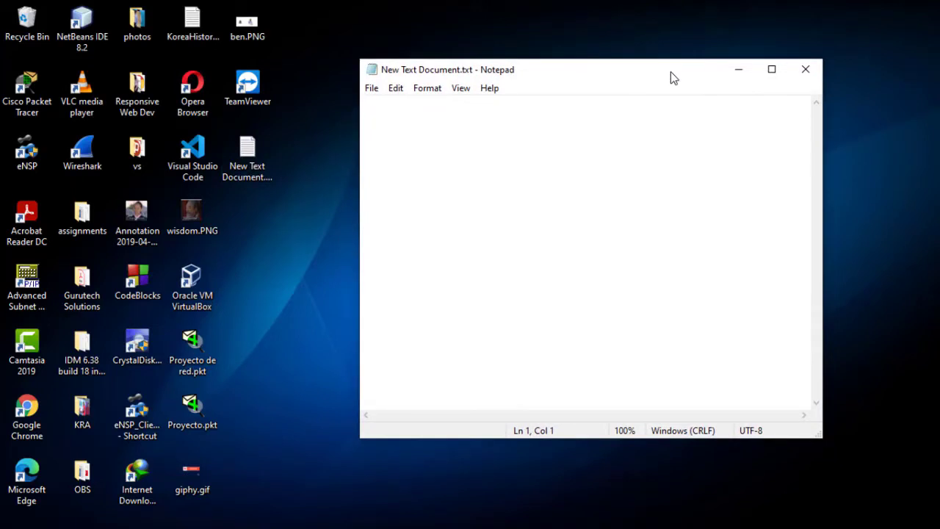
{"action": "type", "text": "TOOLS"}
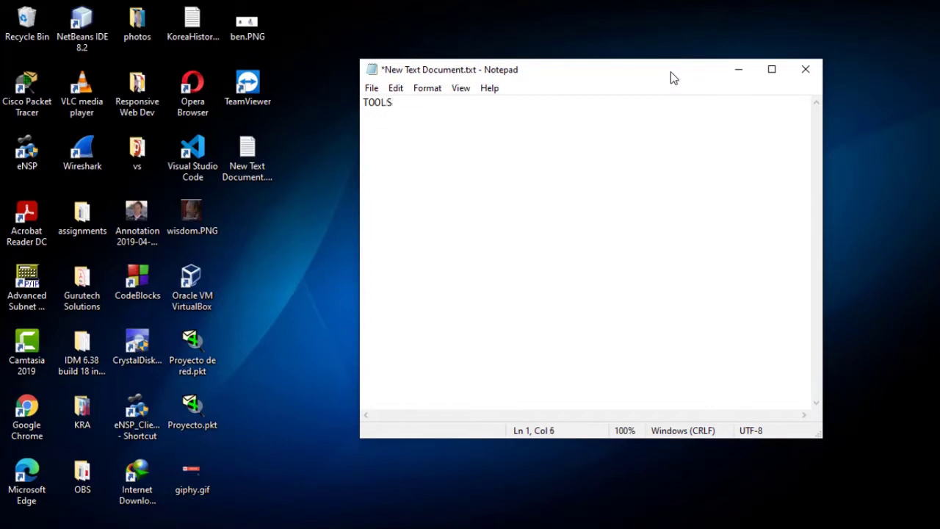
{"action": "key", "text": "Return"}
{"action": "type", "text": ".................."}
{"action": "key", "text": "Return"}
Step: Add the list entry "FLASH DISK----4GB" followed by a dotted separator line
{"action": "type", "text": "FLASK DISK"}
{"action": "key", "text": "BackSpace"}
{"action": "key", "text": "BackSpace"}
{"action": "key", "text": "BackSpace"}
{"action": "key", "text": "BackSpace"}
{"action": "key", "text": "BackSpace"}
{"action": "key", "text": "BackSpace"}
{"action": "type", "text": "H DISK"}
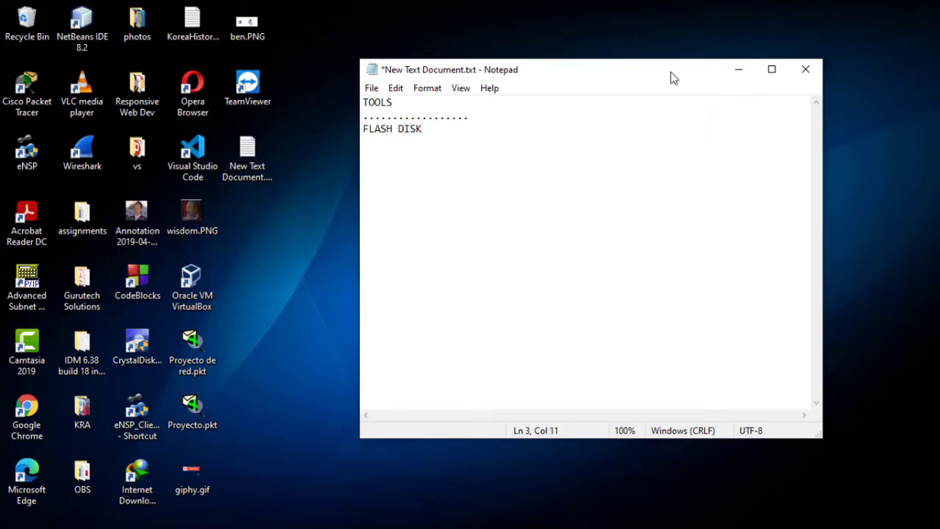
{"action": "type", "text": "----A"}
{"action": "key", "text": "BackSpace"}
{"action": "type", "text": "4"}
{"action": "key", "text": "BackSpace"}
{"action": "type", "text": "4GB"}
{"action": "key", "text": "Return"}
{"action": "type", "text": "........"}
{"action": "key", "text": "Return"}
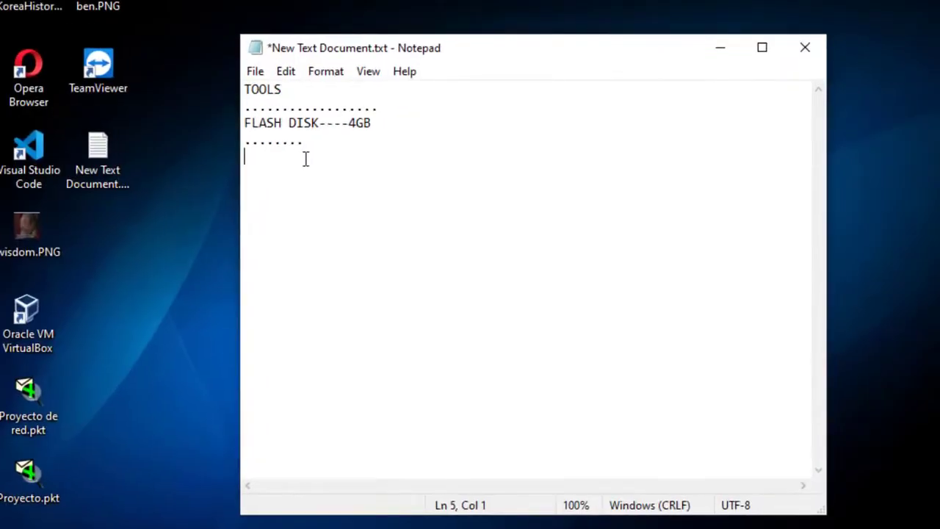
Step: Add the list entry "WINDOWS 10 IMAGE--ISO FILE" with a dotted separator line below it
{"action": "type", "text": "WINDOWS 10 "}
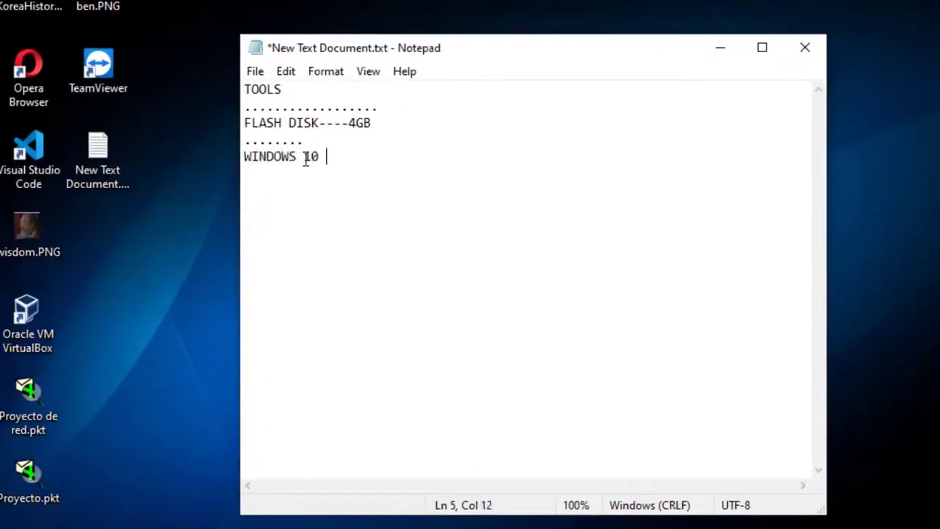
{"action": "type", "text": "IMAGE"}
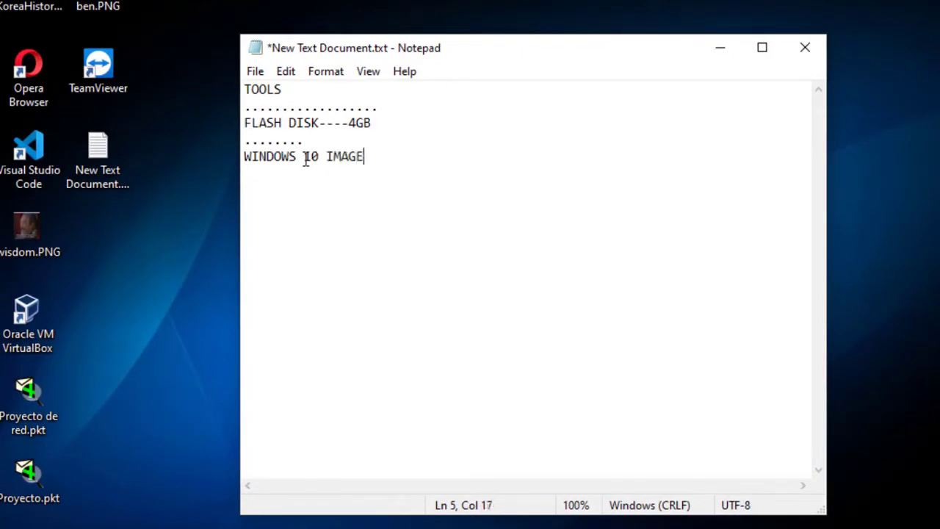
{"action": "type", "text": "--ISO FILE"}
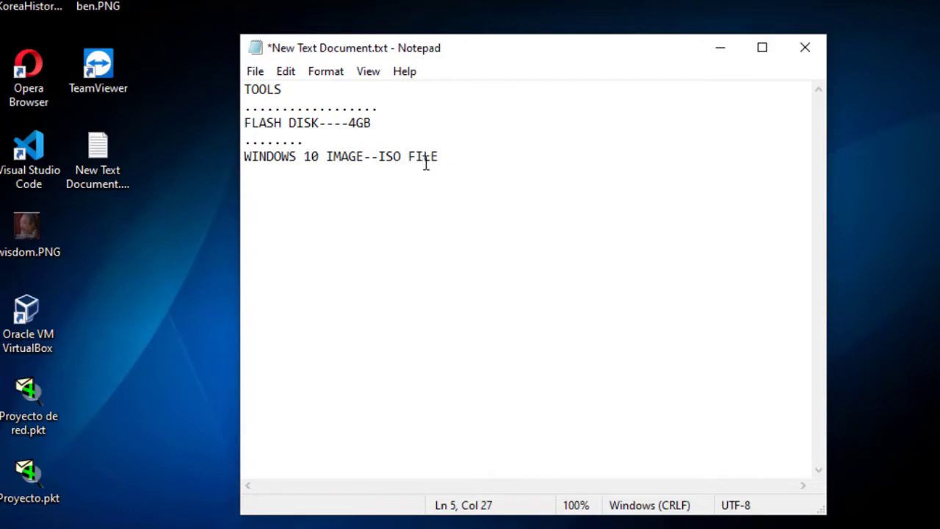
{"action": "key", "text": "Return"}
{"action": "type", "text": "....."}
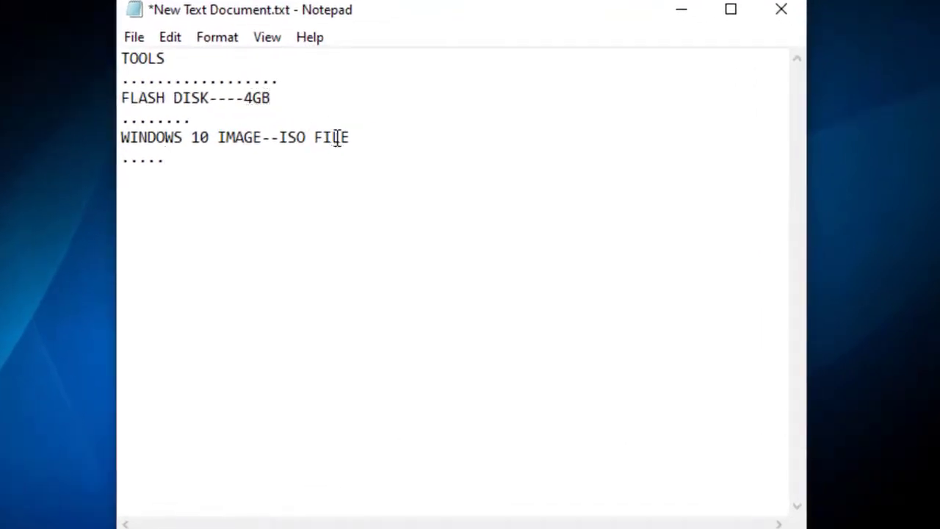
Step: Add "RUFUS" as the last entry in the tools list, with a dotted line below it
{"action": "key", "text": "Return"}
{"action": "type", "text": "RUFUS"}
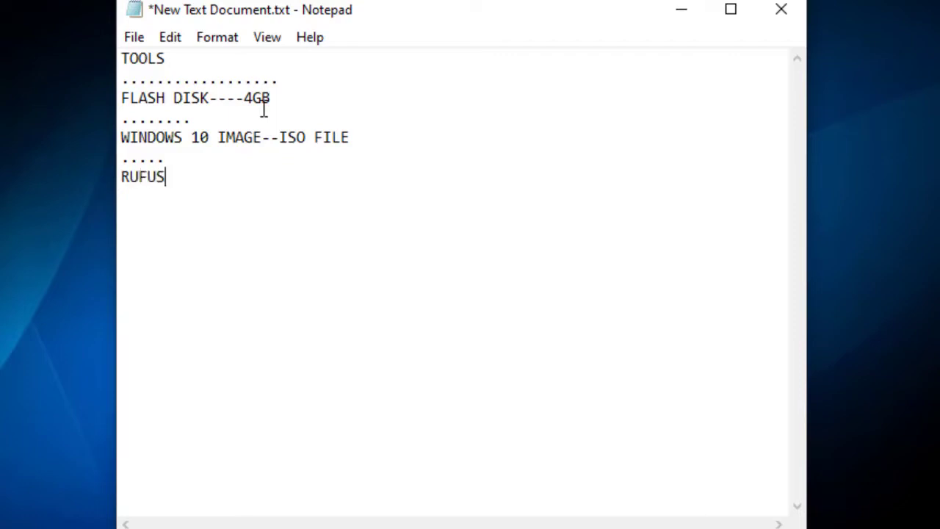
{"action": "key", "text": "Return"}
{"action": "type", "text": "......"}
{"action": "left_click_drag", "start_coordinate": [183, 176], "coordinate": [122, 139]}
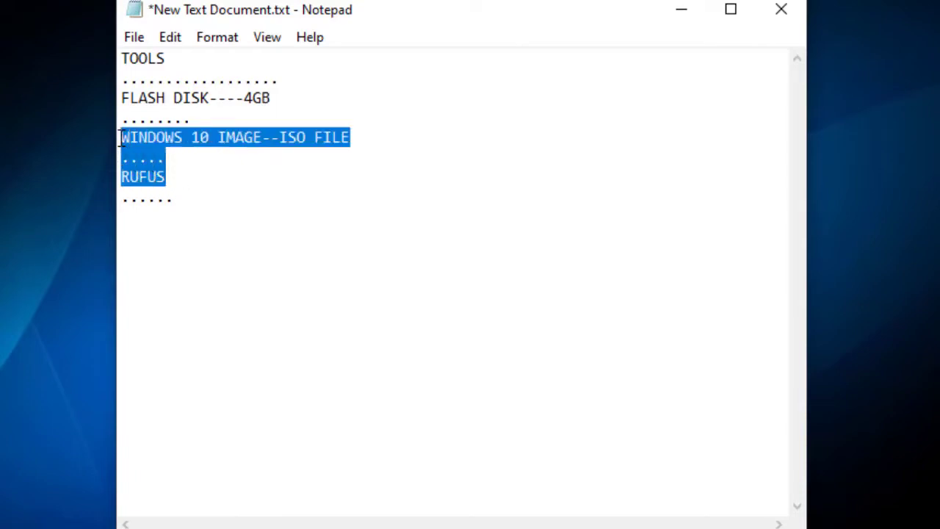
{"action": "left_click", "coordinate": [182, 165]}
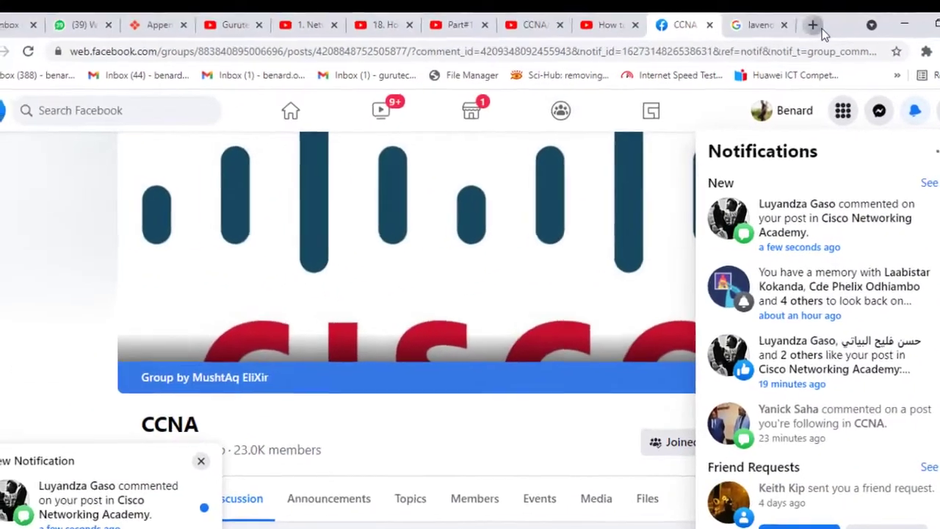
Step: Switch to the web browser and open getintopc.com in a new tab
{"action": "left_click", "coordinate": [819, 27]}
{"action": "type", "text": "GET"}
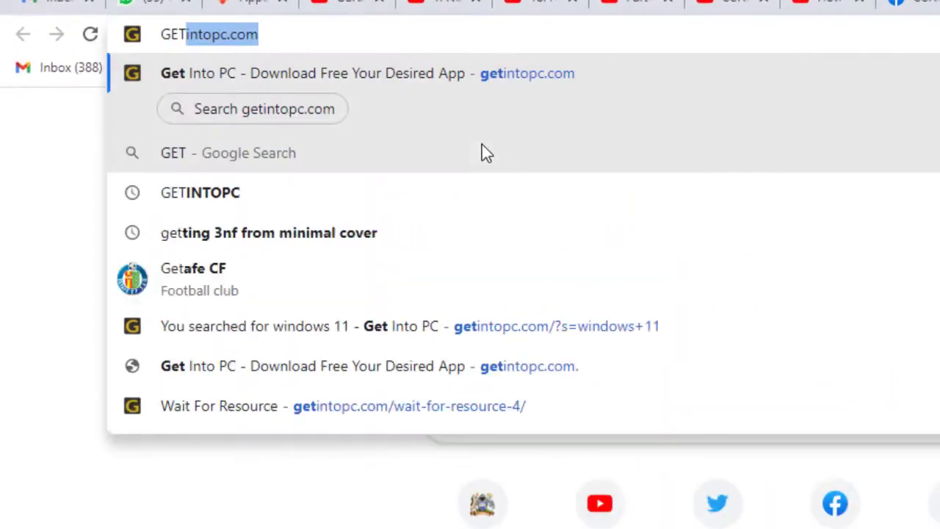
{"action": "key", "text": "Return"}
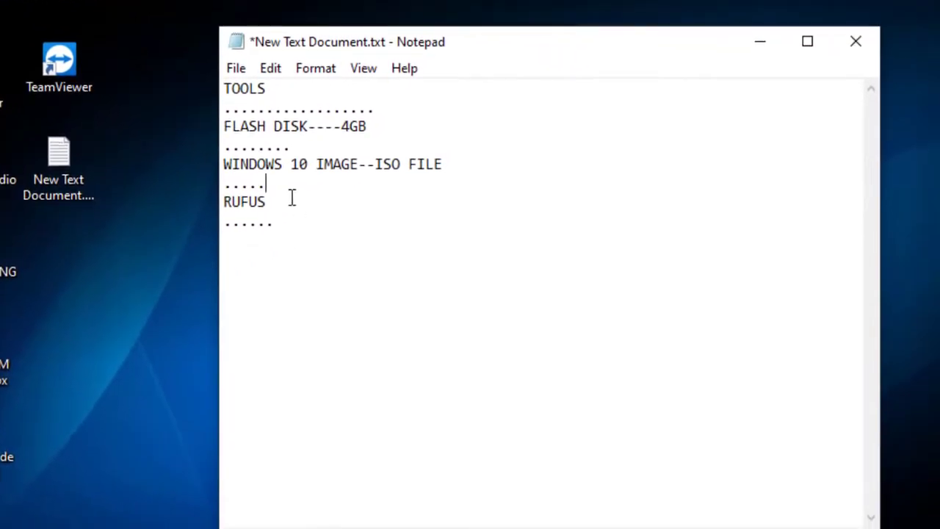
{"action": "left_click_drag", "start_coordinate": [292, 198], "coordinate": [227, 121]}
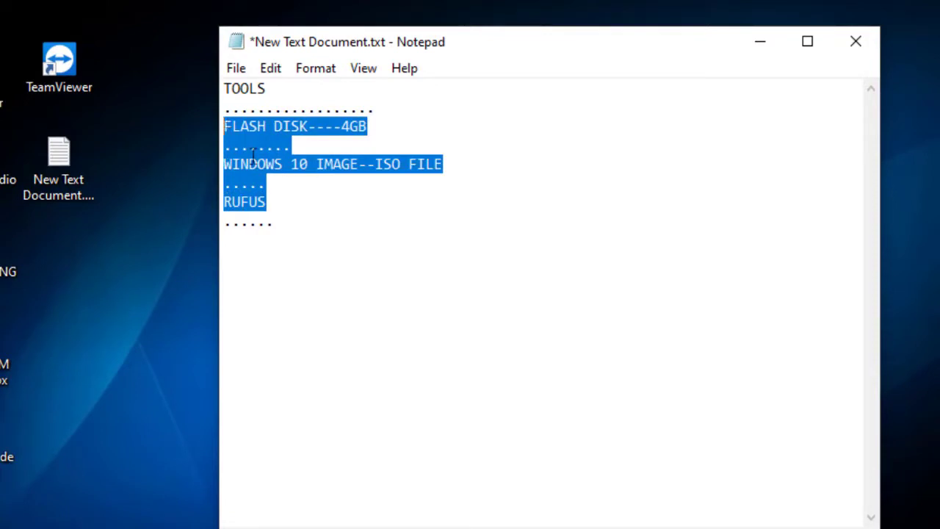
{"action": "left_click", "coordinate": [393, 166]}
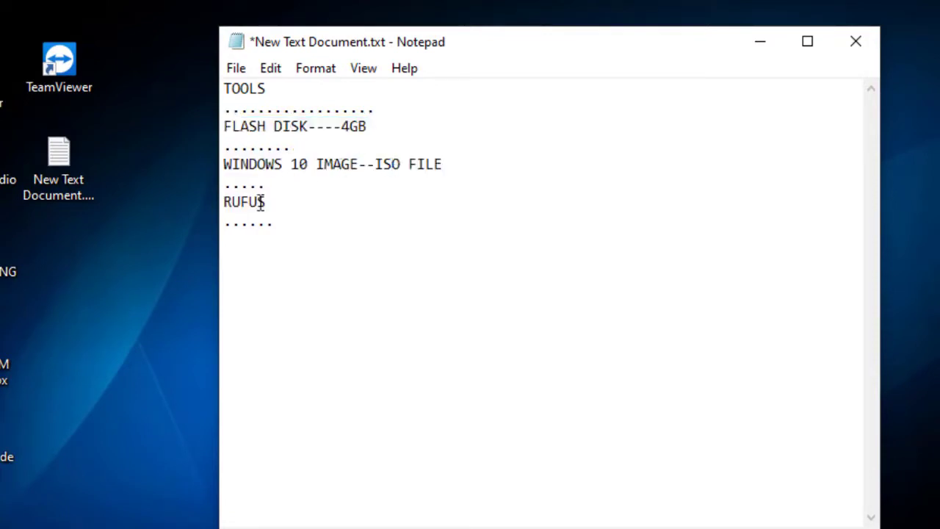
{"action": "left_click", "coordinate": [287, 197]}
{"action": "left_click_drag", "start_coordinate": [273, 201], "coordinate": [224, 202]}
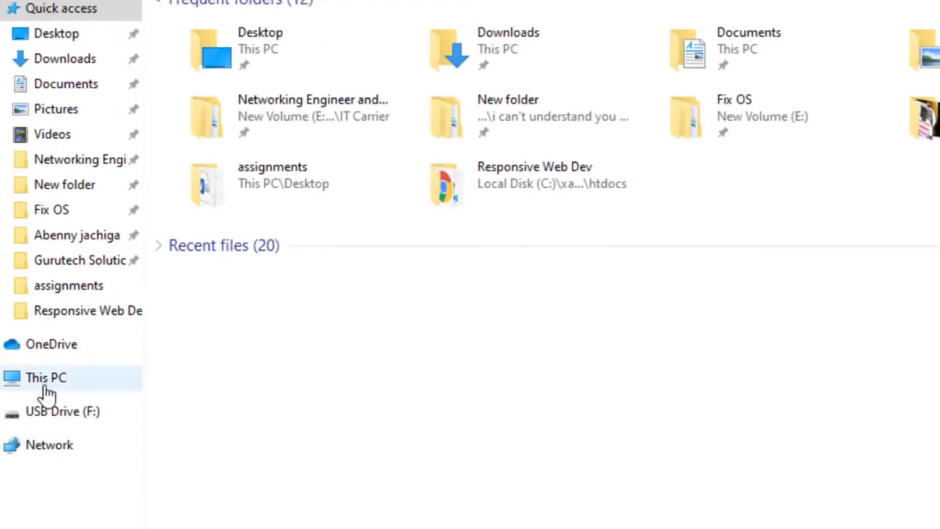
Step: Switch to File Explorer and open the ISO folder inside Fix OS on New Volume (E:)
{"action": "left_click", "coordinate": [44, 379]}
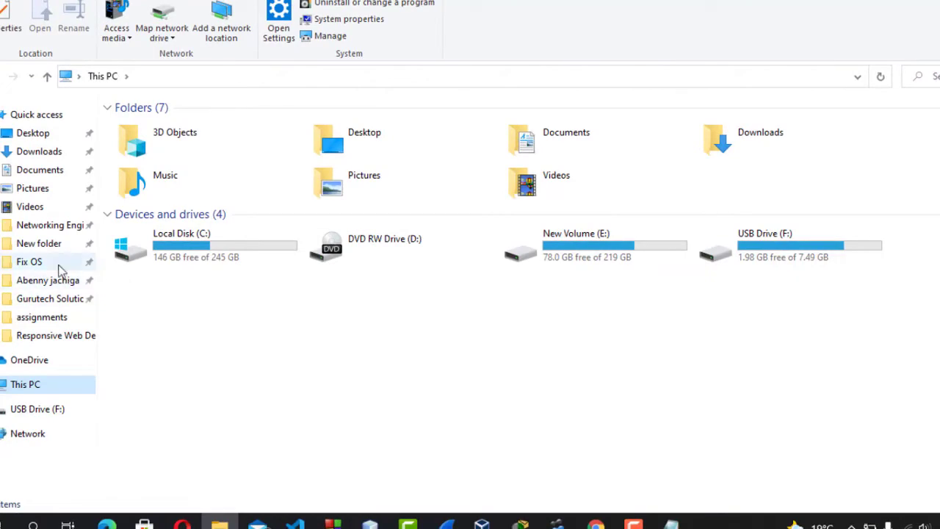
{"action": "left_click", "coordinate": [60, 267]}
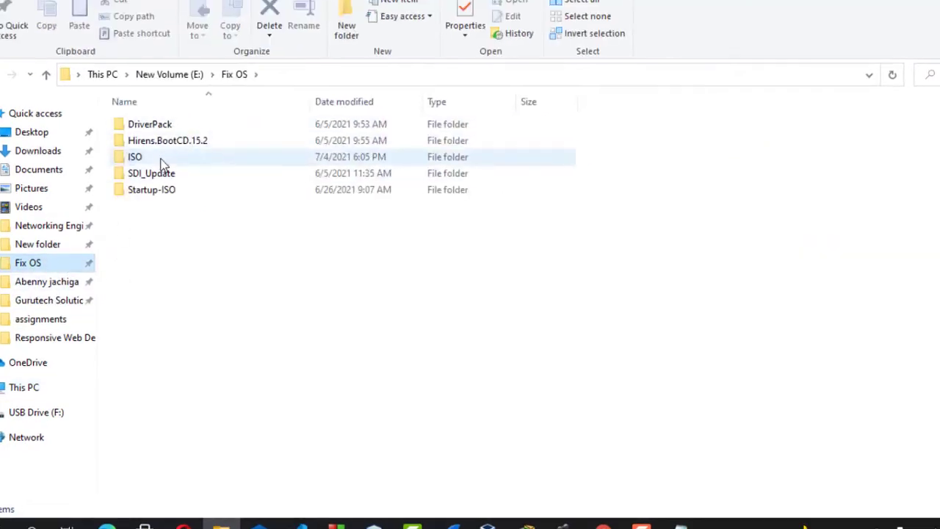
{"action": "double_click", "coordinate": [158, 158]}
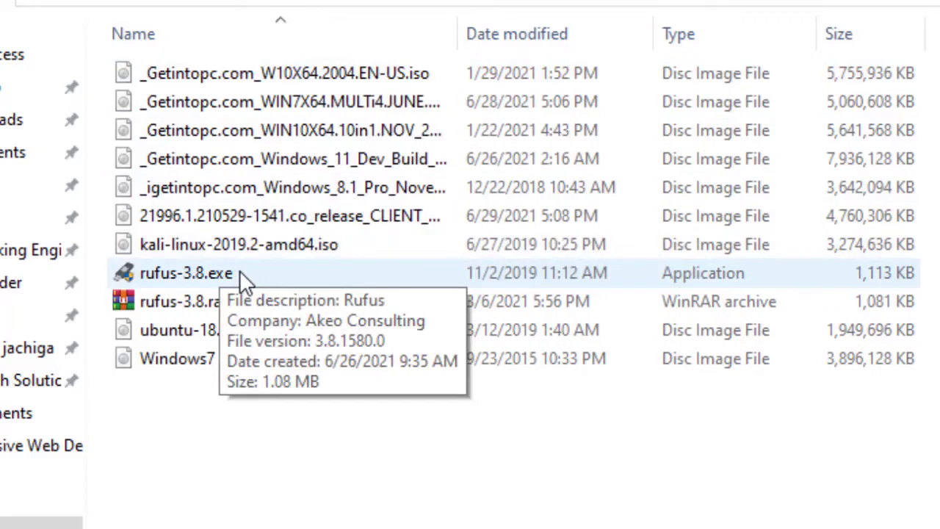
Step: Run rufus-3.8.exe as administrator and move its window clear of the file list
{"action": "right_click", "coordinate": [240, 270]}
{"action": "left_click", "coordinate": [213, 273]}
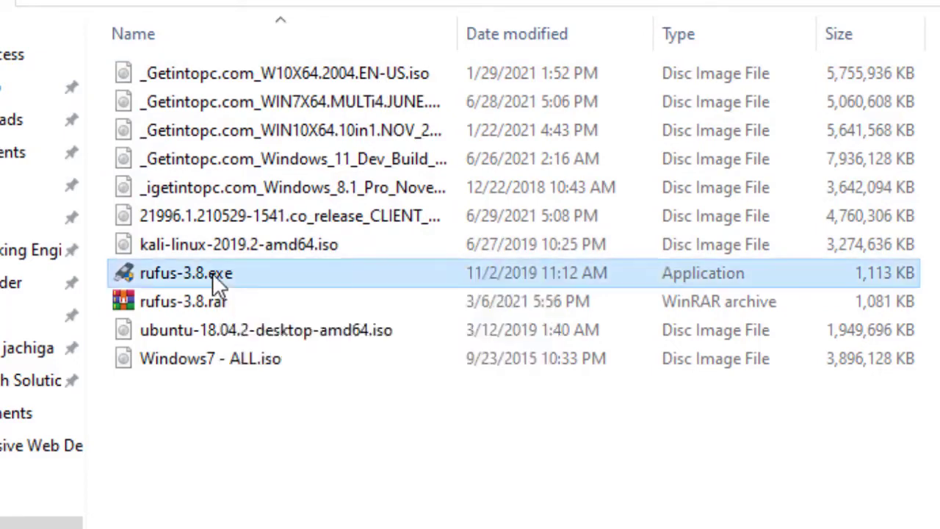
{"action": "right_click", "coordinate": [212, 273]}
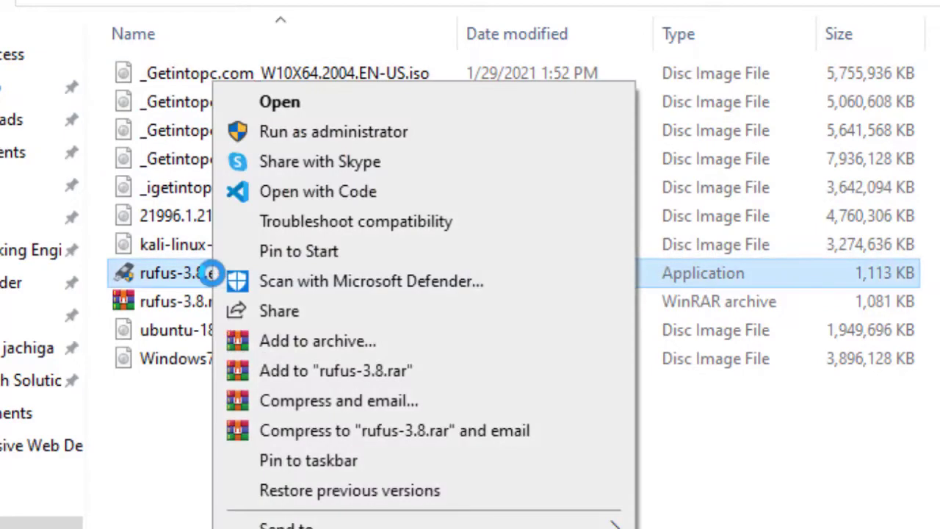
{"action": "left_click", "coordinate": [313, 134]}
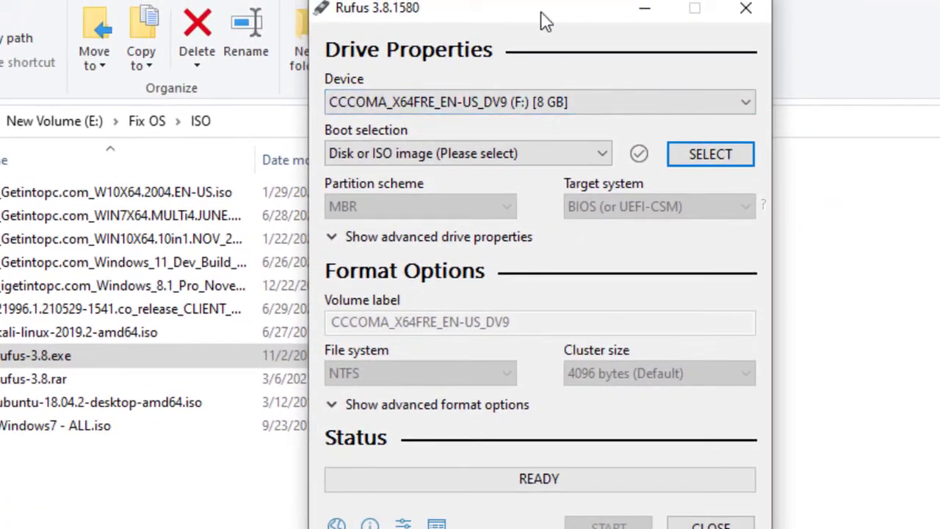
{"action": "left_click_drag", "start_coordinate": [541, 12], "coordinate": [465, 46]}
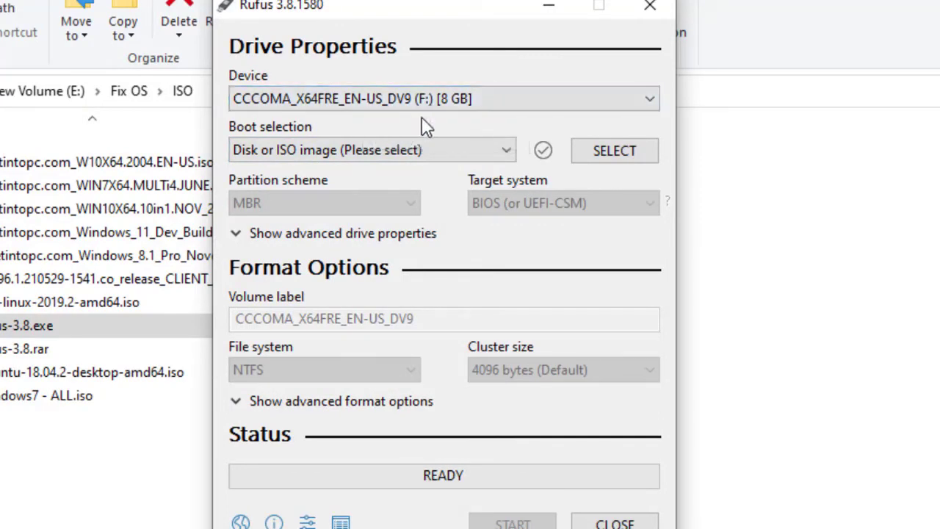
Step: Keep the 8 GB USB drive (F:) as the device and load _Getintopc.com_W10X64.2004.EN-US.iso as the boot image
{"action": "left_click", "coordinate": [262, 103]}
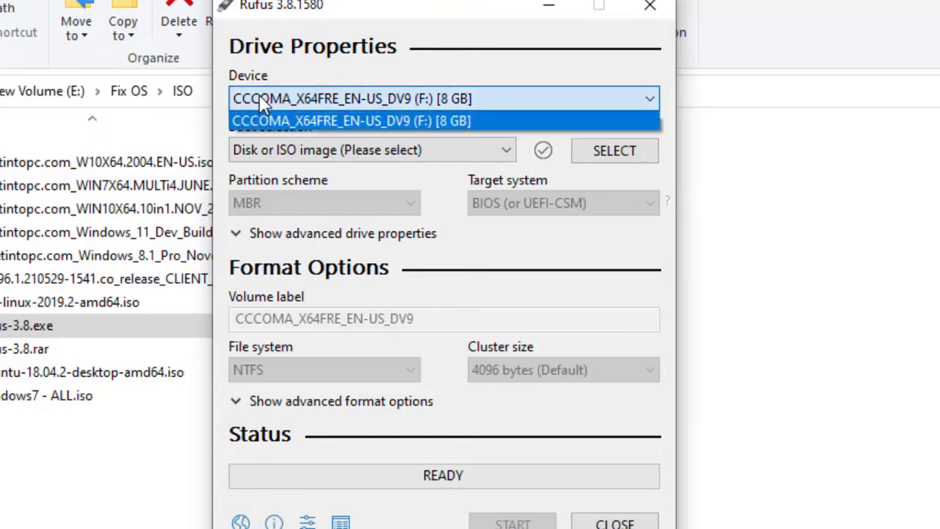
{"action": "left_click", "coordinate": [266, 103]}
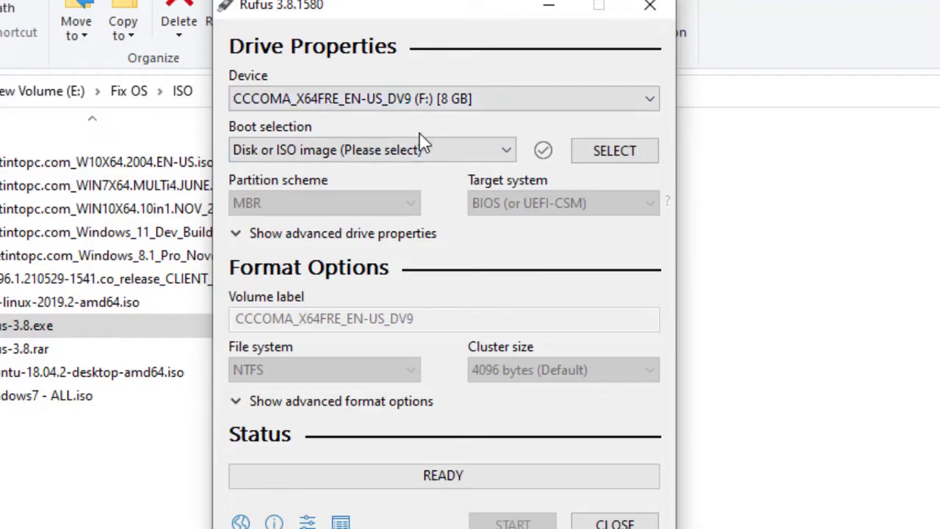
{"action": "left_click", "coordinate": [619, 157]}
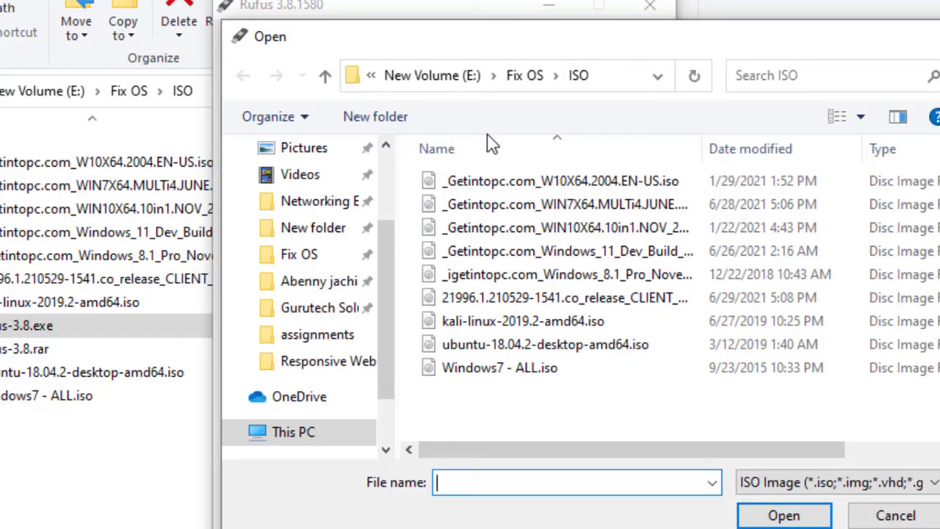
{"action": "left_click", "coordinate": [598, 184]}
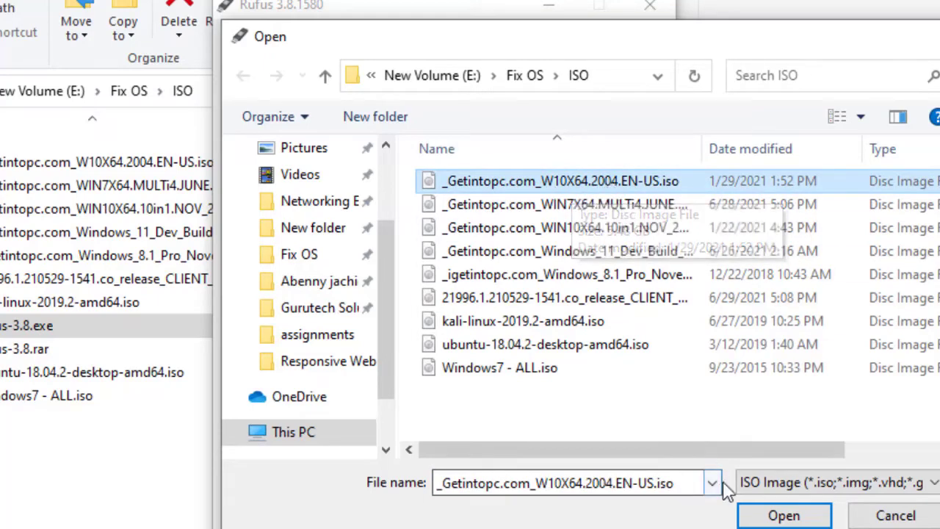
{"action": "left_click", "coordinate": [784, 517]}
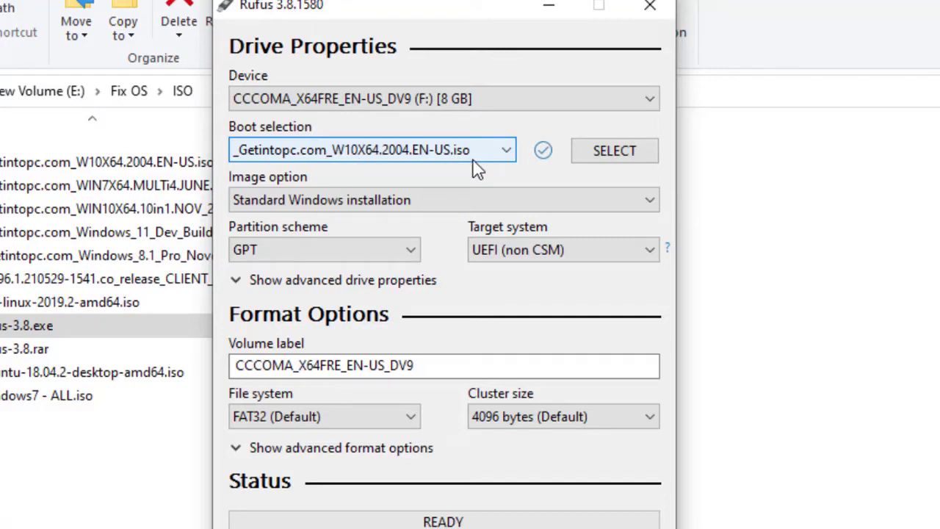
Step: Set the partition scheme of the bootable drive to MBR
{"action": "left_click", "coordinate": [404, 250]}
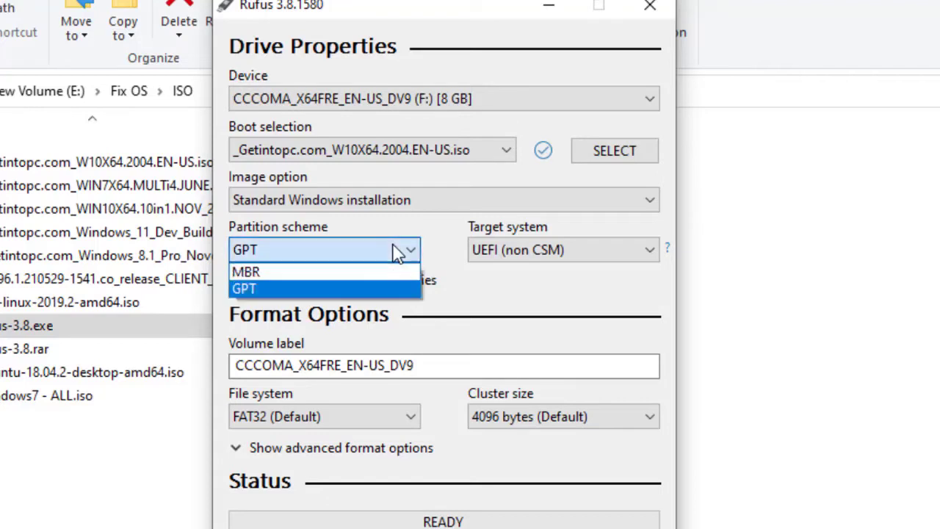
{"action": "left_click", "coordinate": [269, 278]}
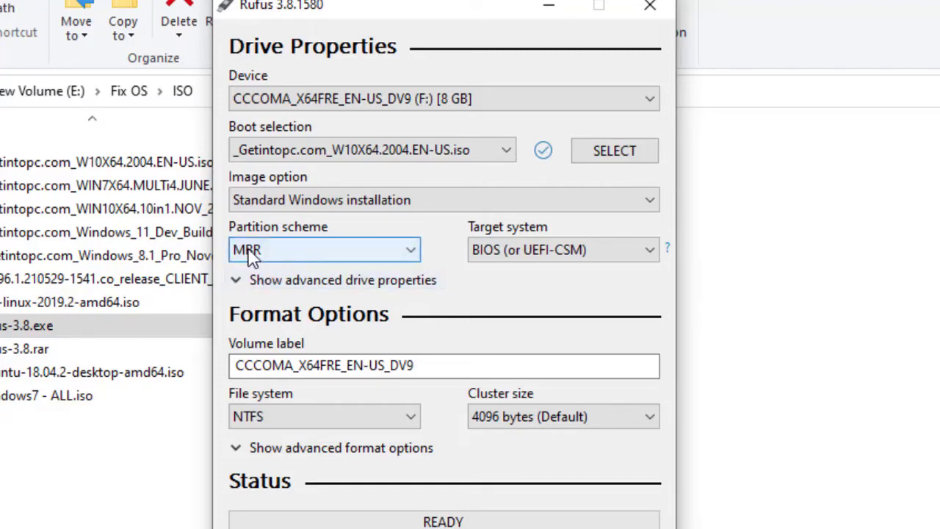
{"action": "left_click", "coordinate": [373, 253]}
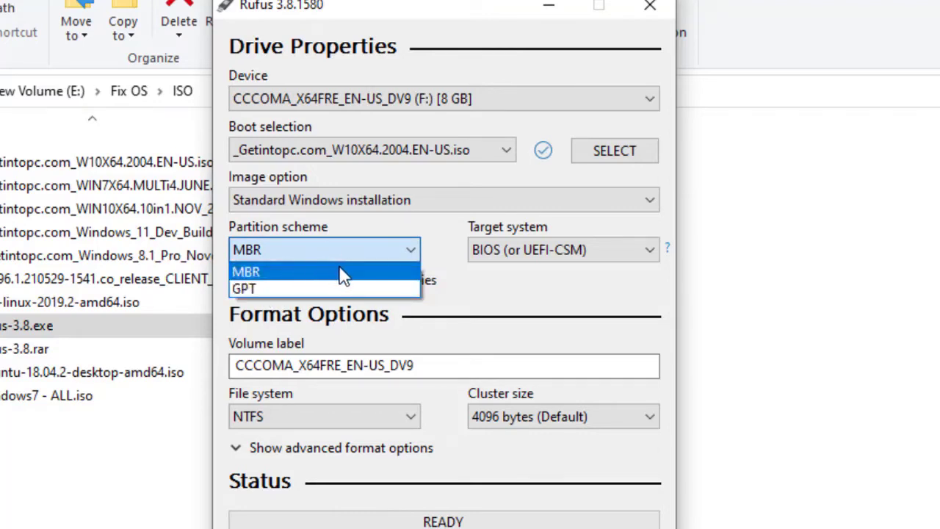
{"action": "left_click", "coordinate": [354, 275]}
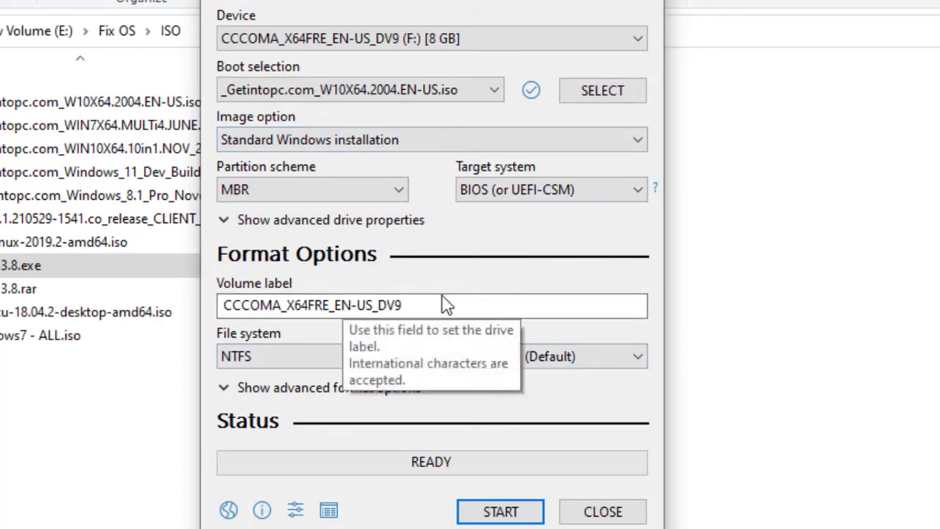
Step: Write the Windows 10 image to the USB drive (F:), accepting the erasure of its data, and close Rufus once the write is complete
{"action": "left_click", "coordinate": [499, 512]}
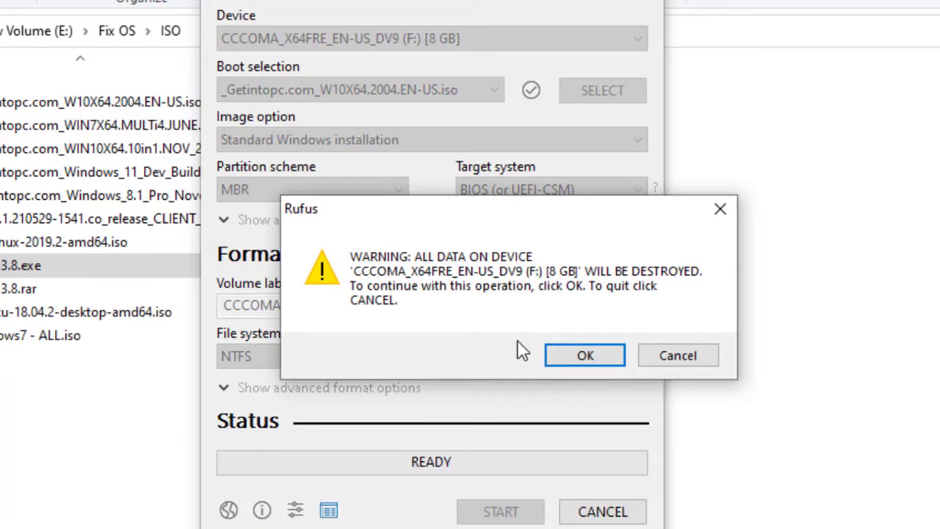
{"action": "left_click", "coordinate": [585, 357]}
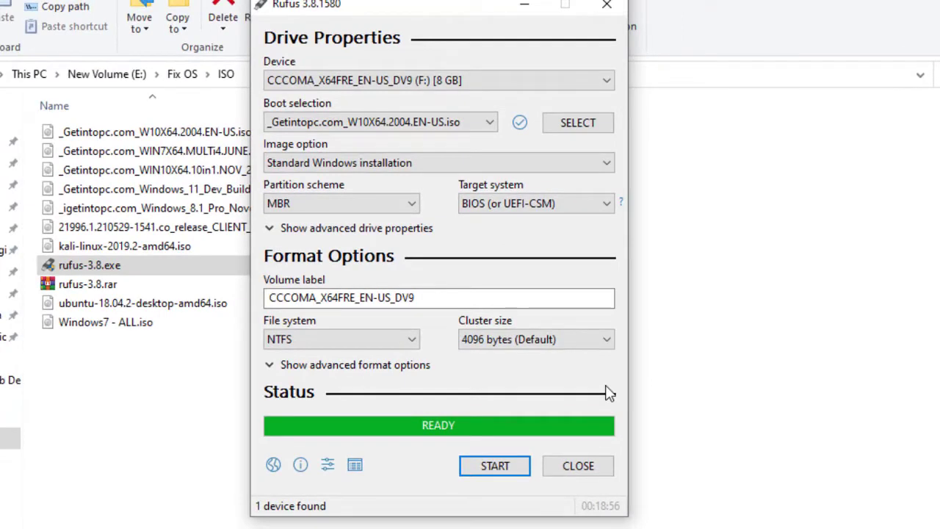
{"action": "left_click", "coordinate": [572, 469]}
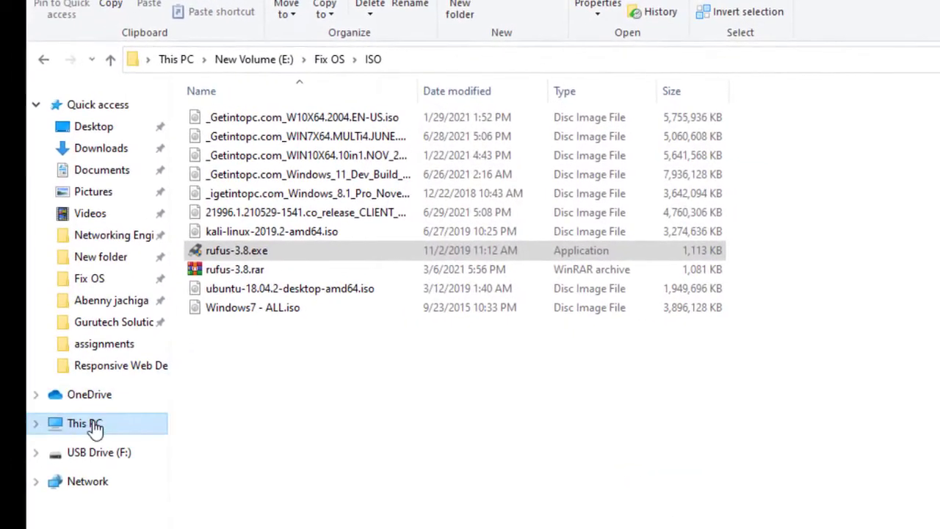
Step: Open USB Drive (F:) from This PC and examine the boot and setup files written to it
{"action": "left_click", "coordinate": [95, 428]}
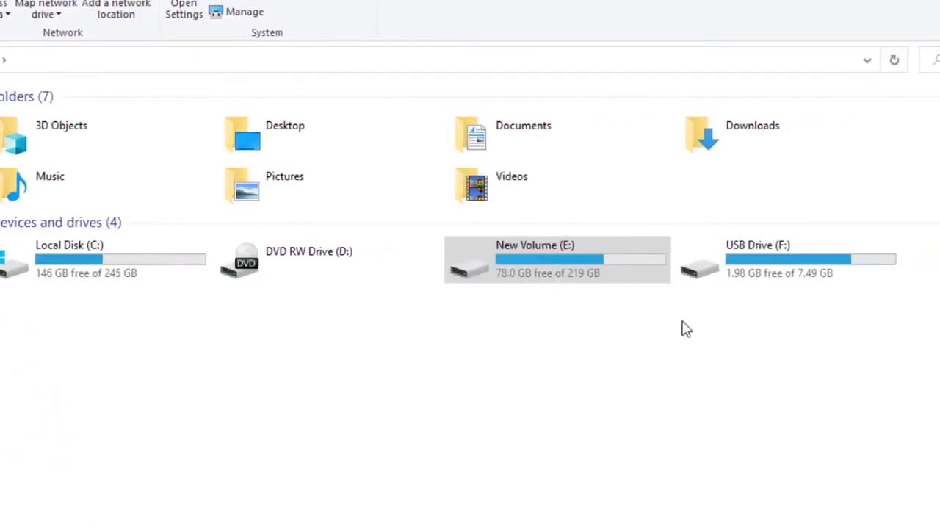
{"action": "left_click", "coordinate": [781, 278]}
{"action": "double_click", "coordinate": [813, 289]}
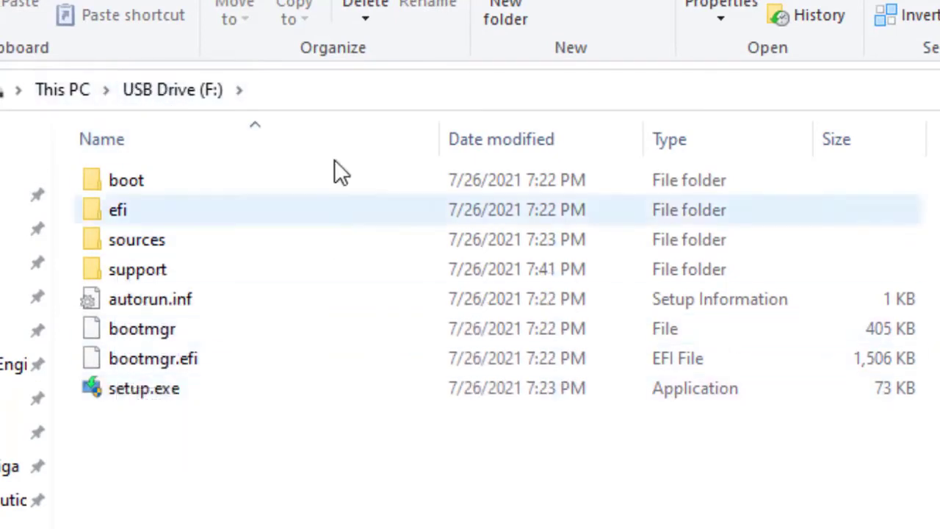
{"action": "mouse_move", "coordinate": [133, 182]}
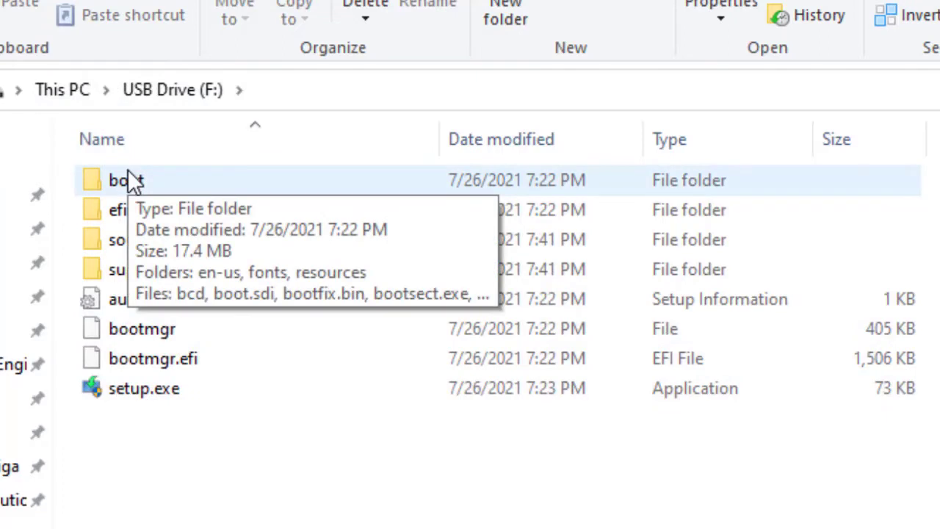
Step: Return to This PC and eject USB Drive (F:)
{"action": "left_click", "coordinate": [83, 99]}
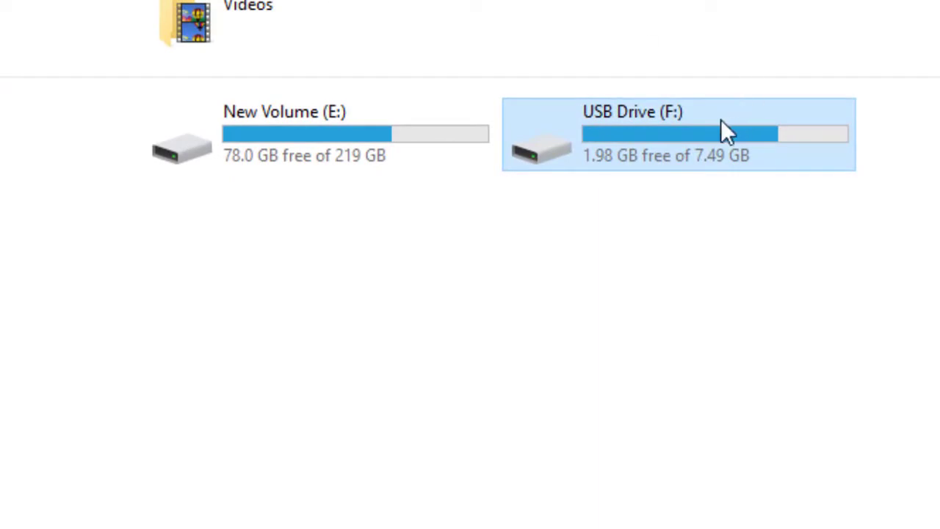
{"action": "mouse_move", "coordinate": [721, 122]}
{"action": "right_click", "coordinate": [721, 121]}
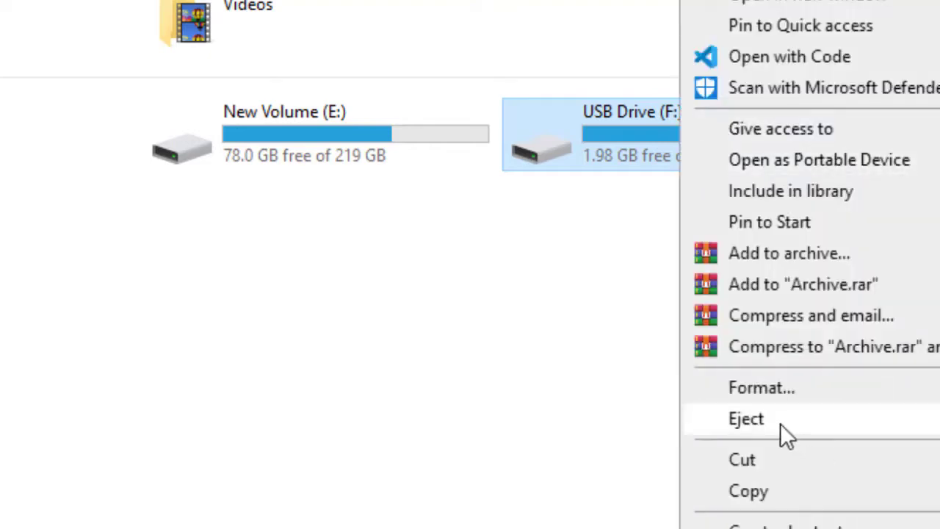
{"action": "left_click", "coordinate": [781, 424]}
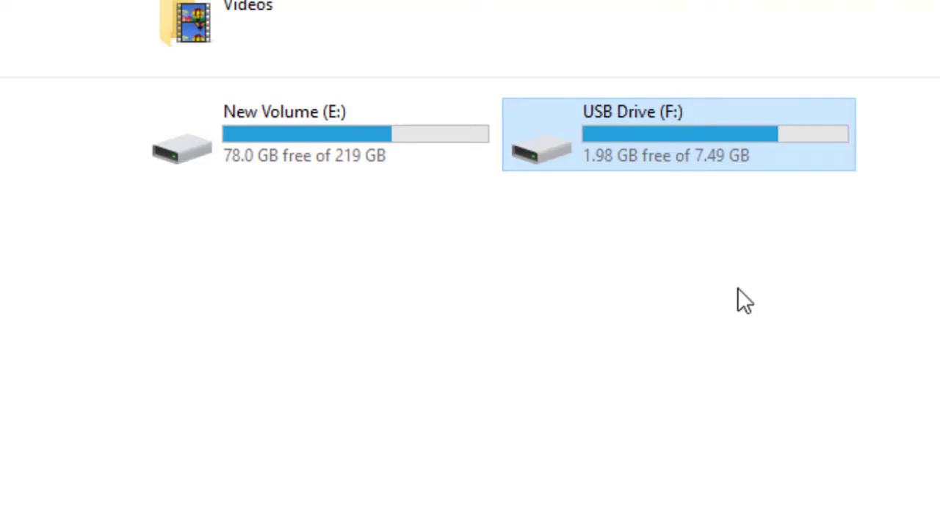